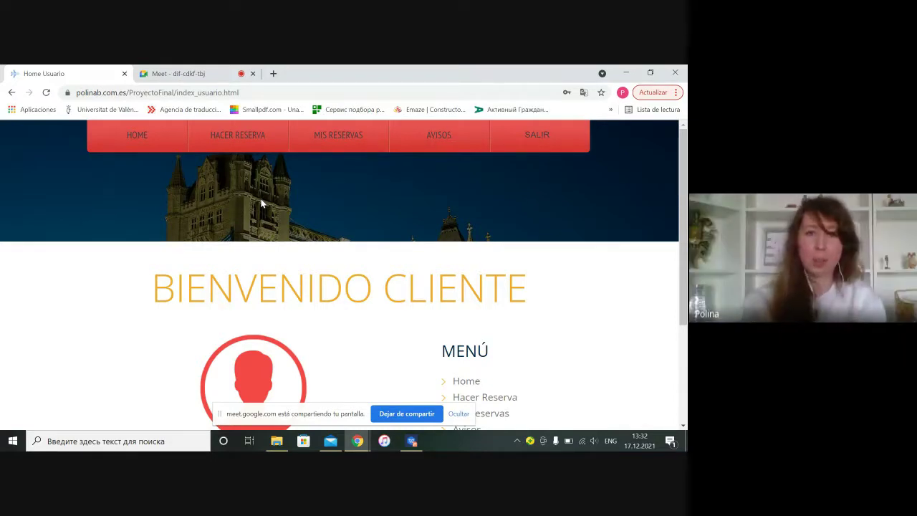
Open the Hacer Reserva form to make a new reservation
click(237, 142)
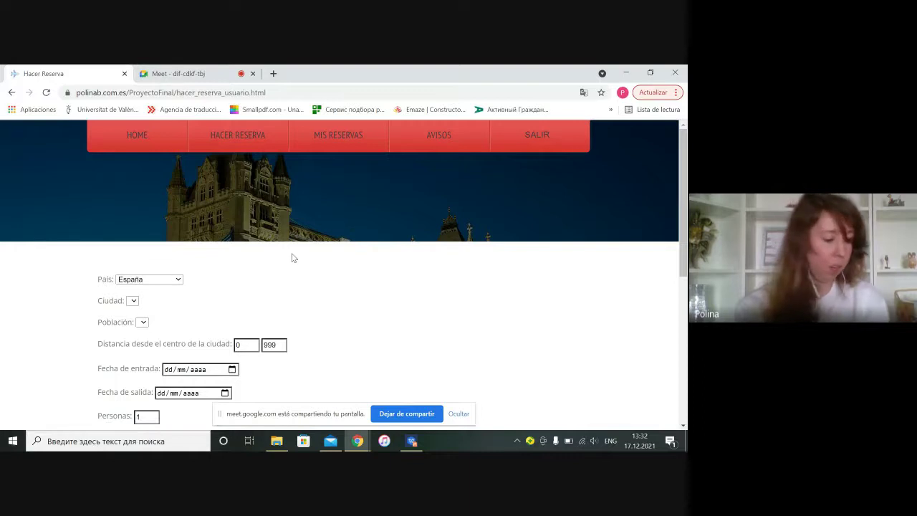
scroll(290, 258, down, 1)
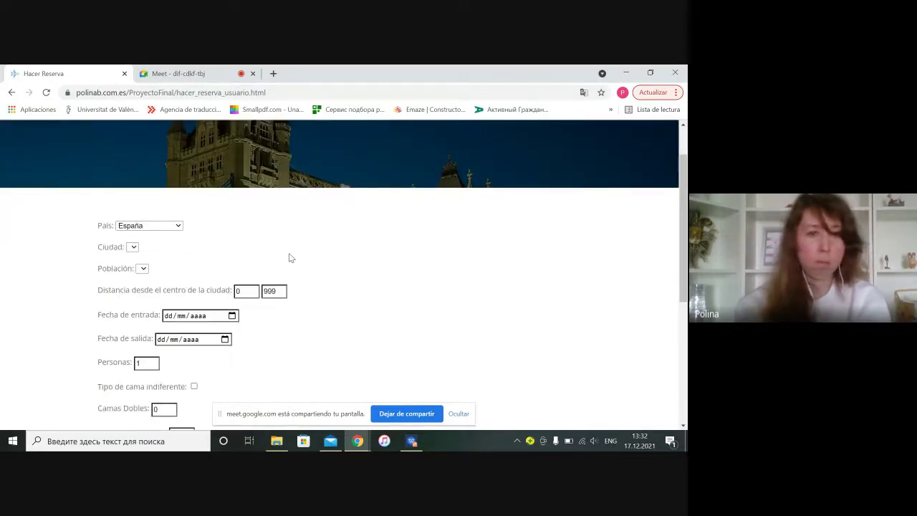
Try the country Rusia with the cities San Petersburgo and Moscú, check the towns offered, and return the country to España
click(172, 227)
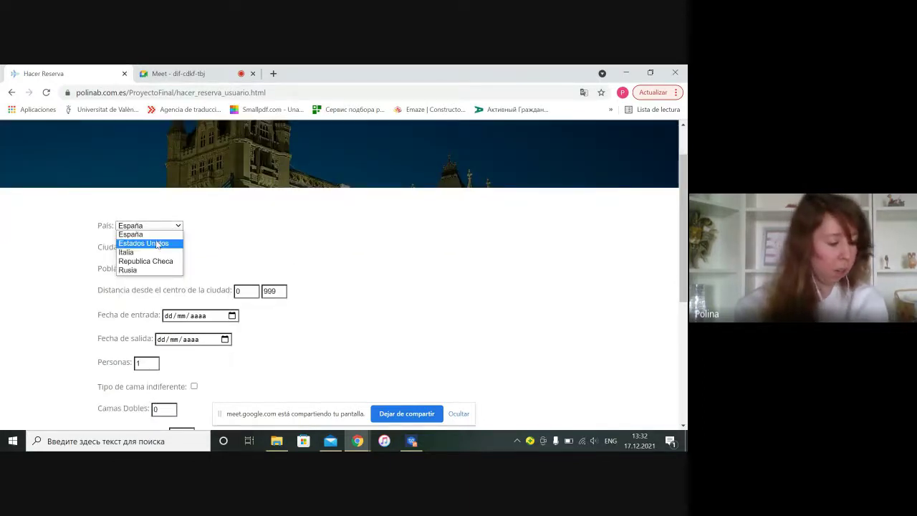
click(146, 270)
click(146, 248)
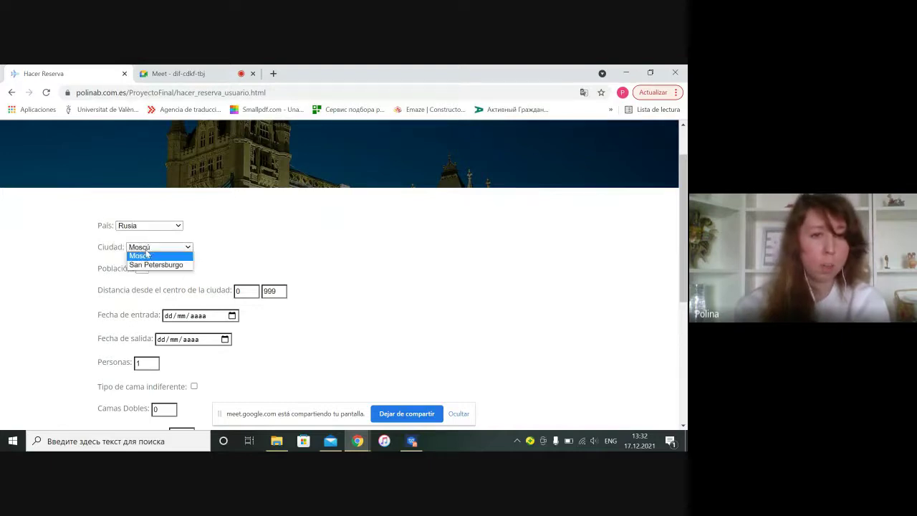
click(151, 264)
click(147, 250)
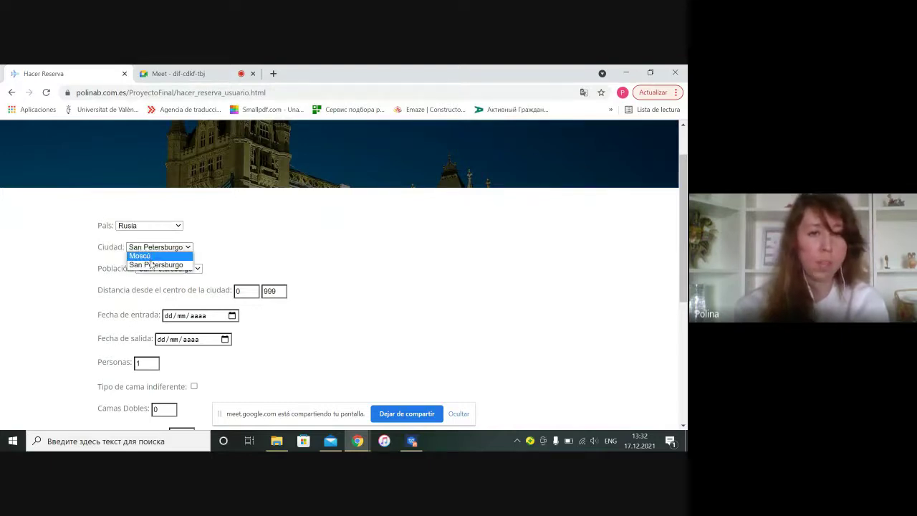
click(147, 256)
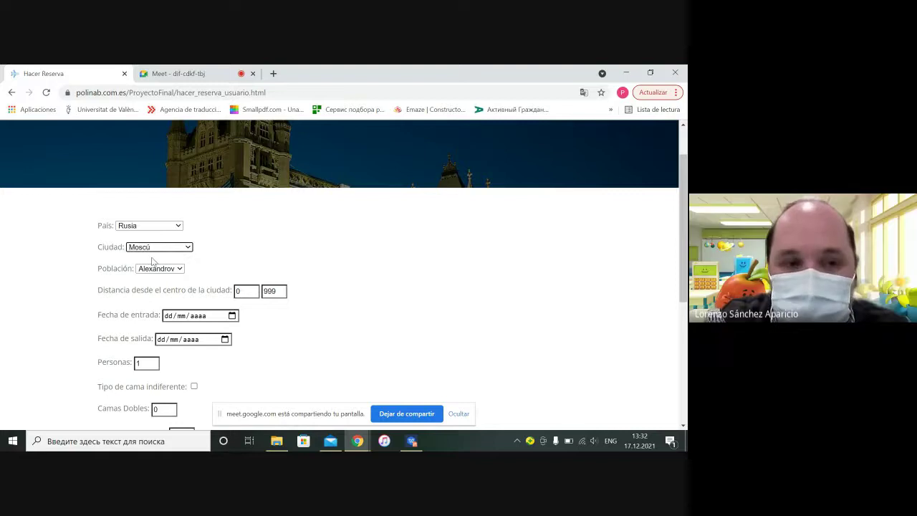
click(150, 272)
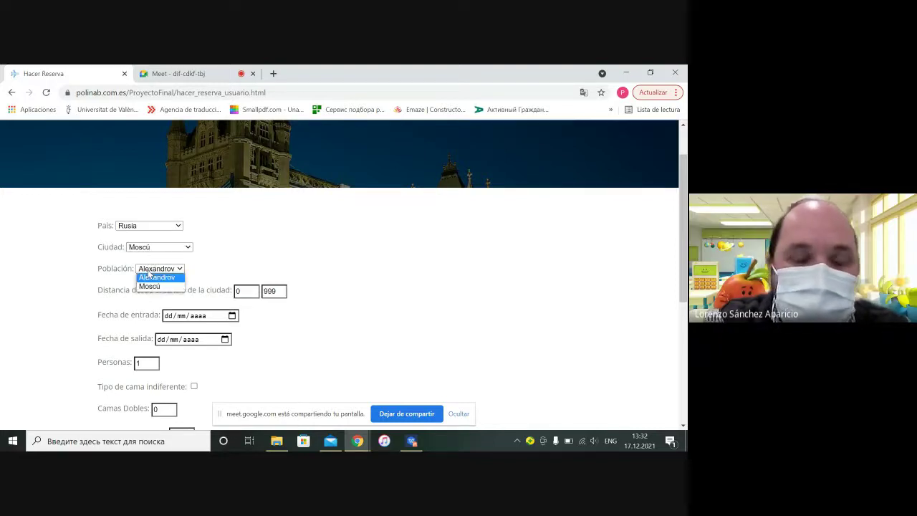
click(149, 227)
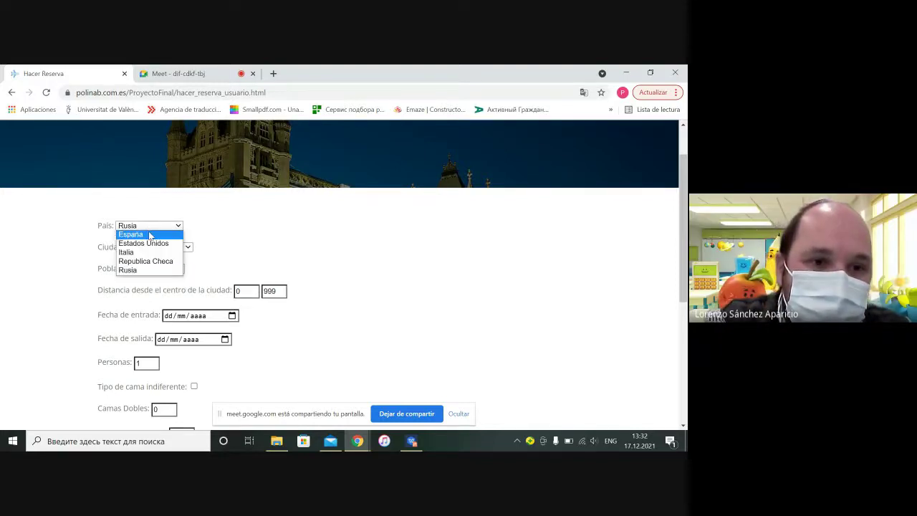
click(143, 235)
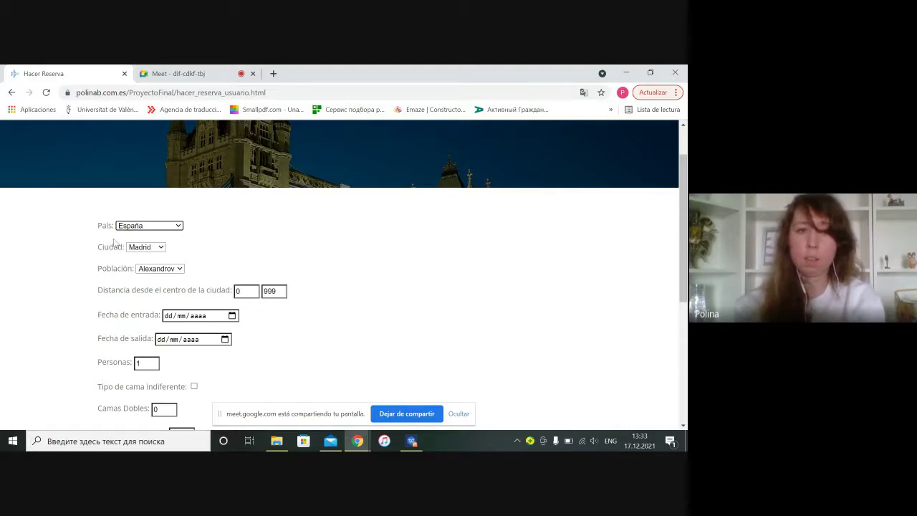
Set the reservation's country to Rusia, the city to Moscú and the town to Moscú
click(172, 226)
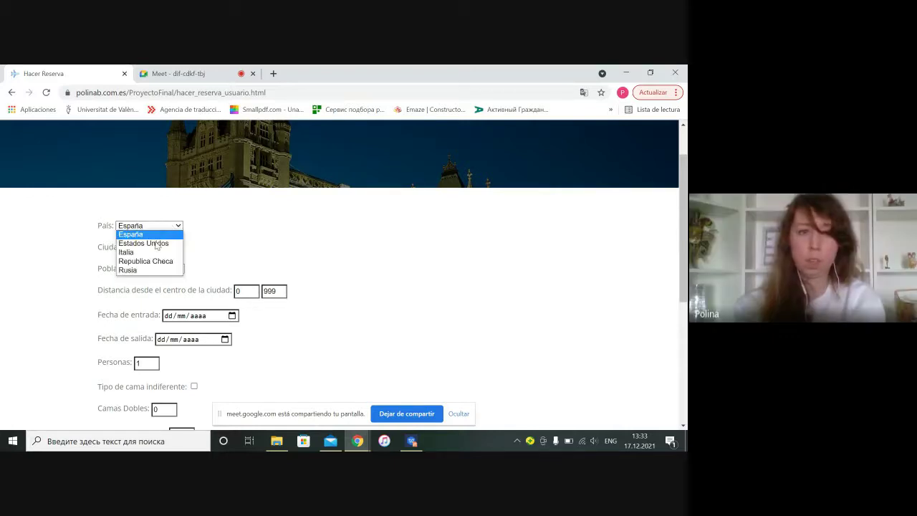
click(133, 267)
click(139, 247)
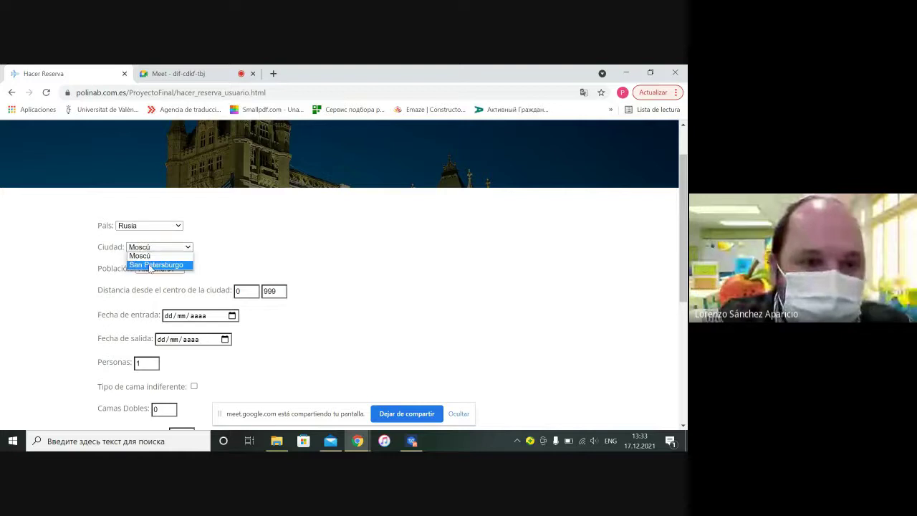
click(152, 265)
click(147, 247)
click(149, 256)
click(154, 268)
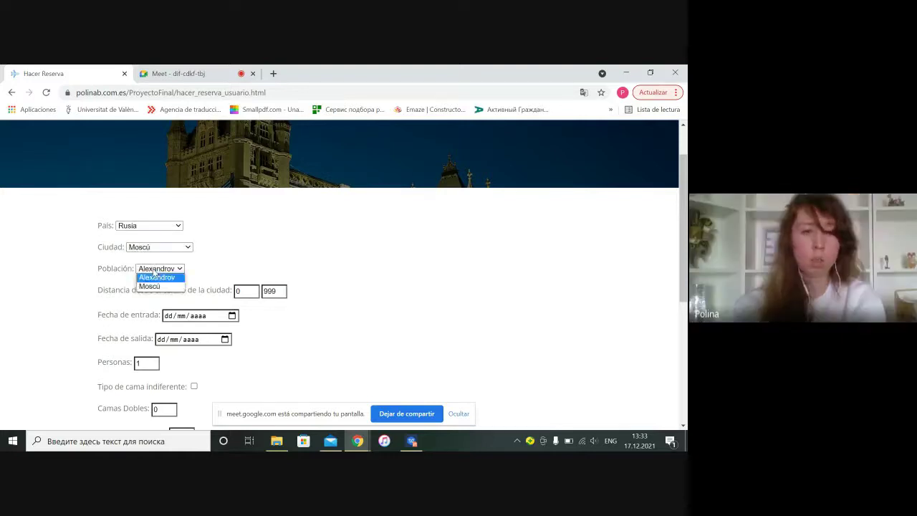
click(152, 284)
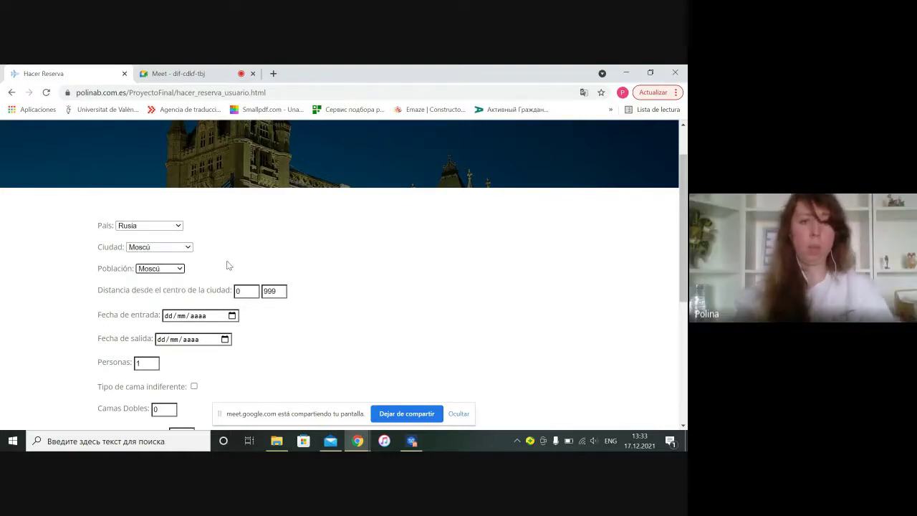
Set the entry date to 27/12/2021 and the departure date to 31/12/2021
scroll(287, 280, down, 3)
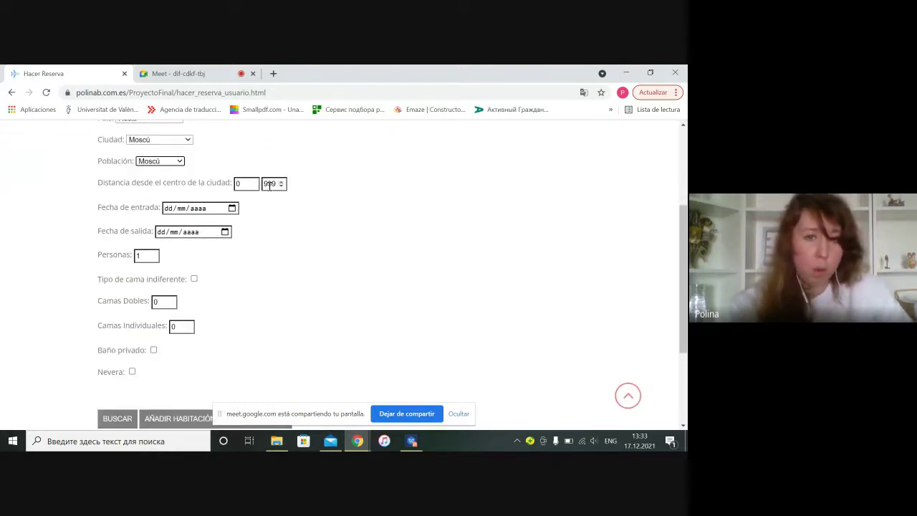
click(231, 207)
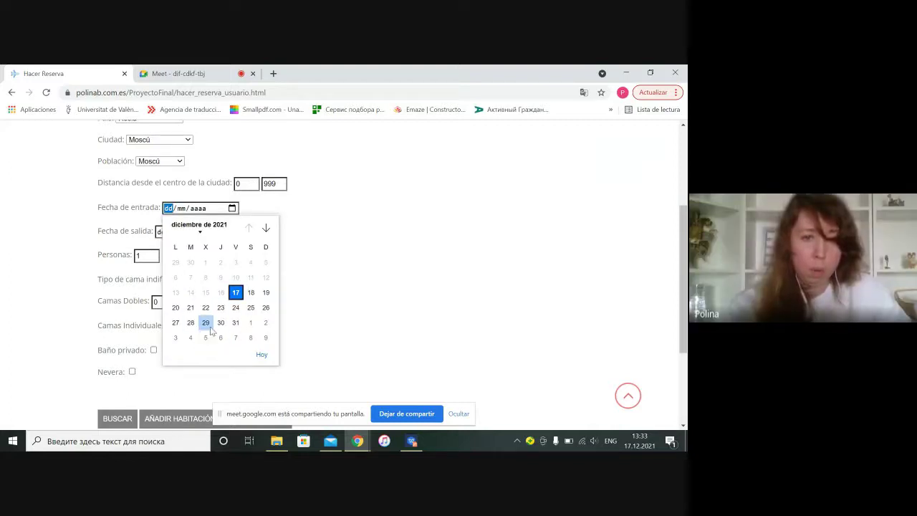
click(176, 322)
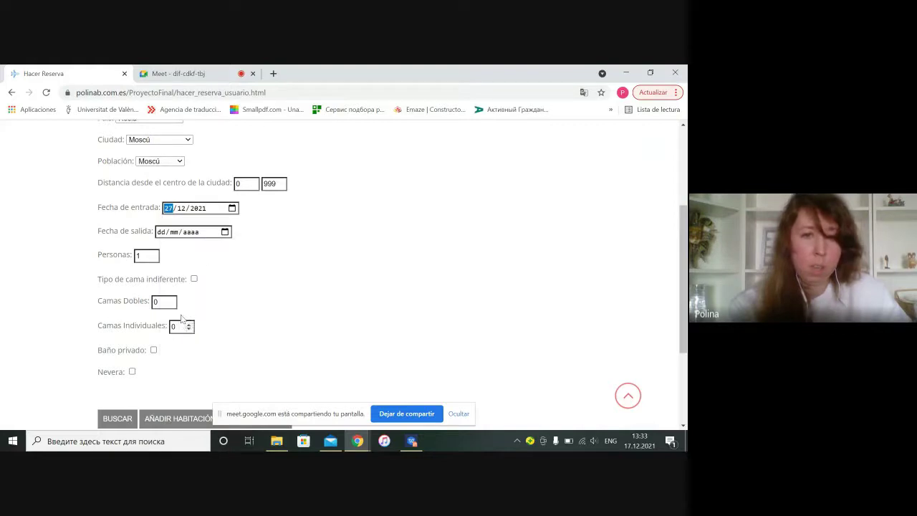
click(226, 232)
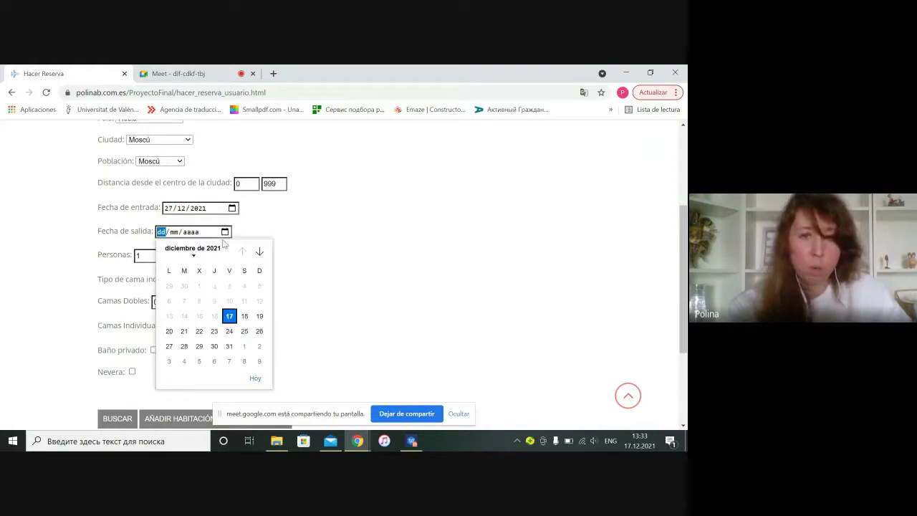
click(229, 346)
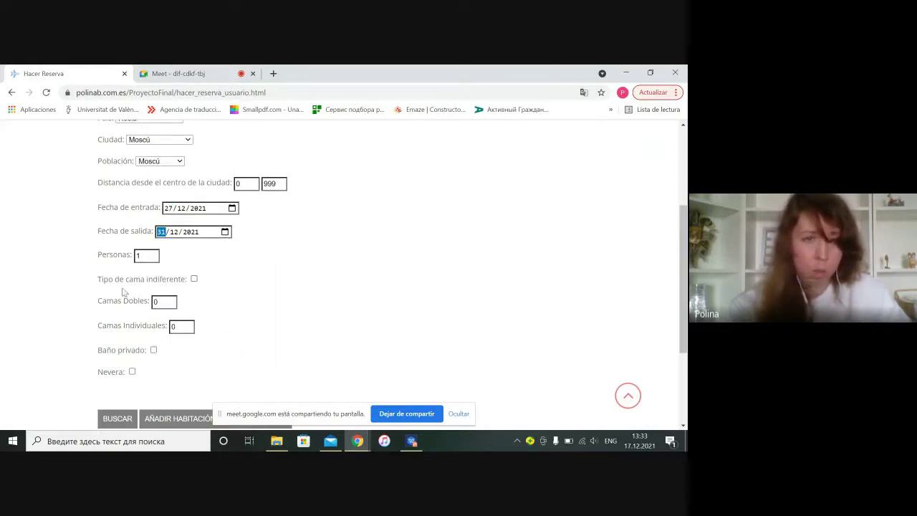
Search for rooms for 2 people with the bed type marked as indifferent
click(194, 279)
scroll(293, 291, down, 1)
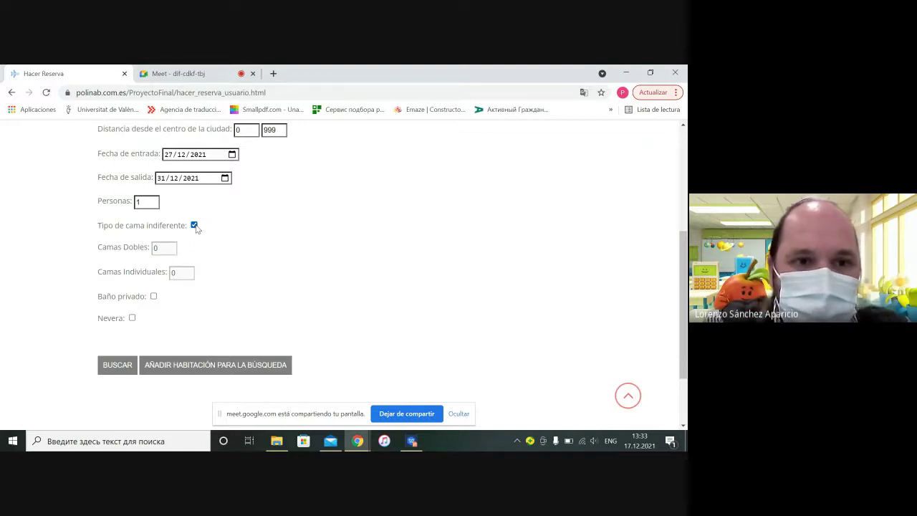
key(BackSpace)
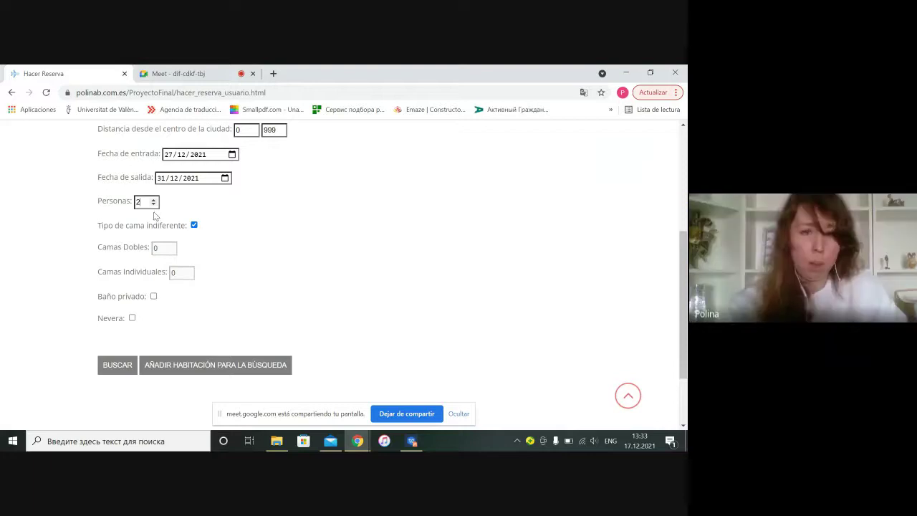
click(117, 365)
Examine the rooms found in Moscú, comparing their hotels, room types and nightly prices
scroll(598, 189, up, 3)
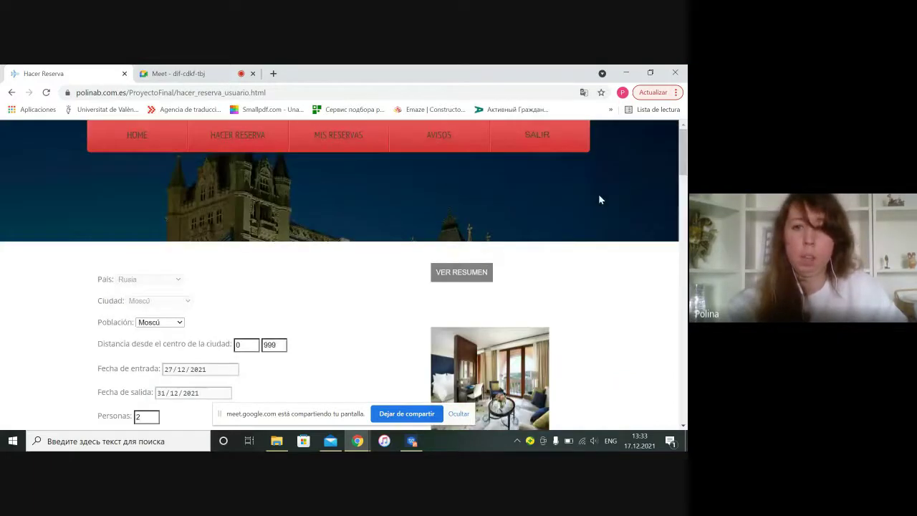
scroll(601, 199, down, 3)
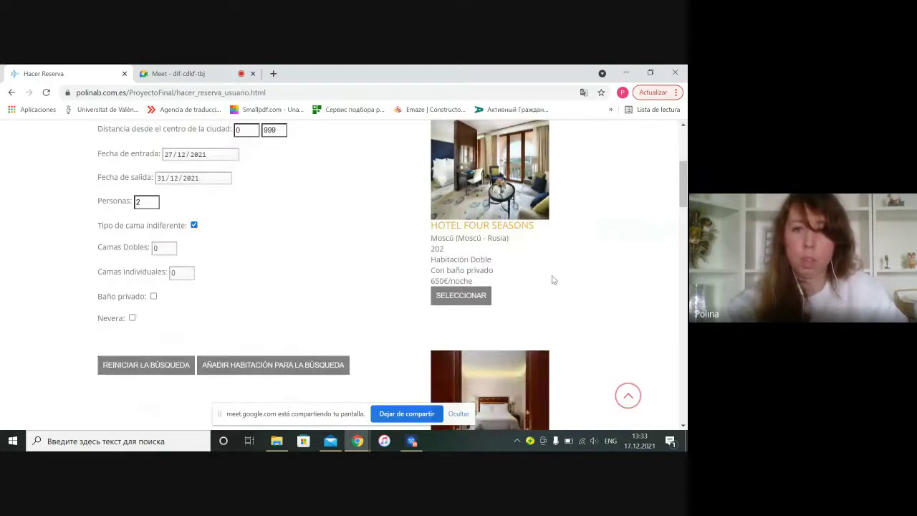
scroll(565, 266, down, 3)
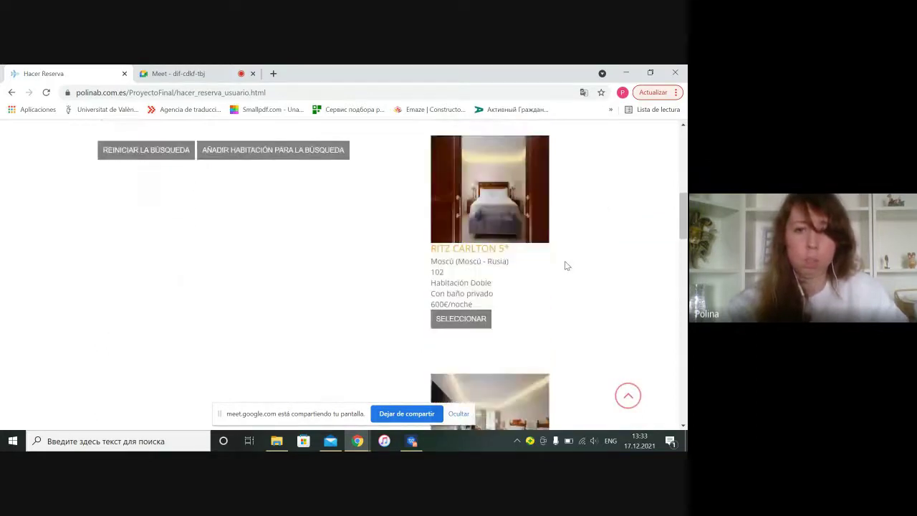
scroll(566, 265, down, 3)
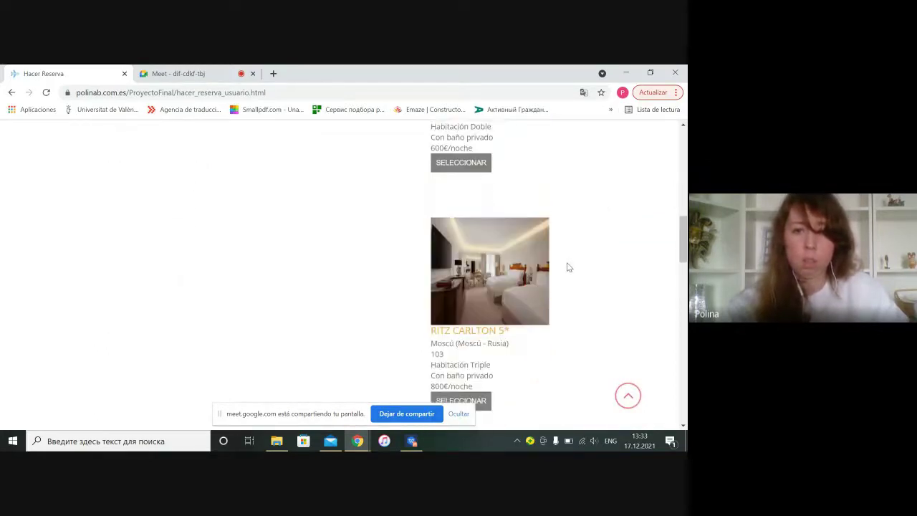
scroll(566, 267, down, 2)
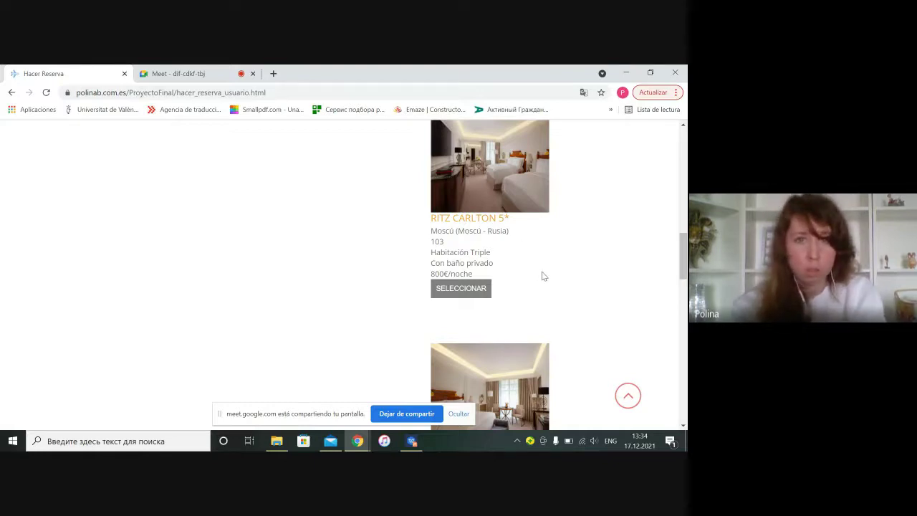
scroll(545, 269, down, 4)
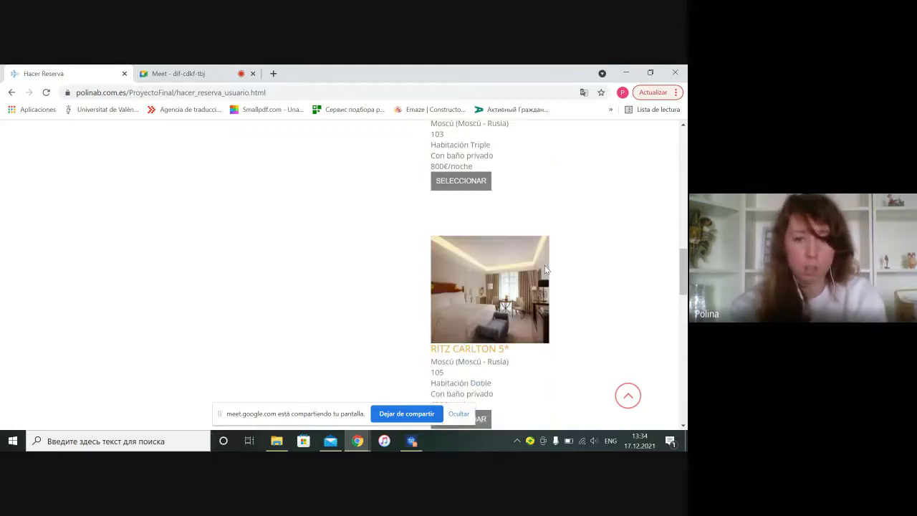
scroll(545, 269, down, 2)
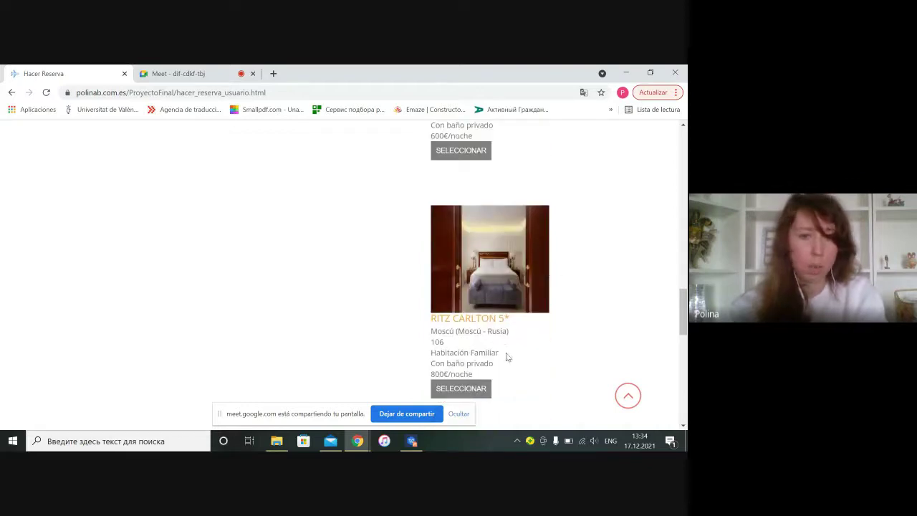
scroll(552, 331, up, 12)
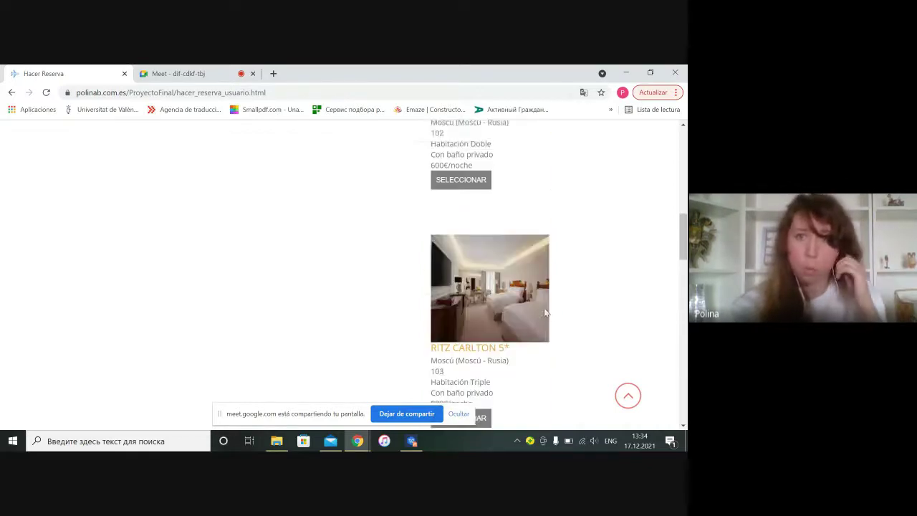
scroll(545, 311, up, 4)
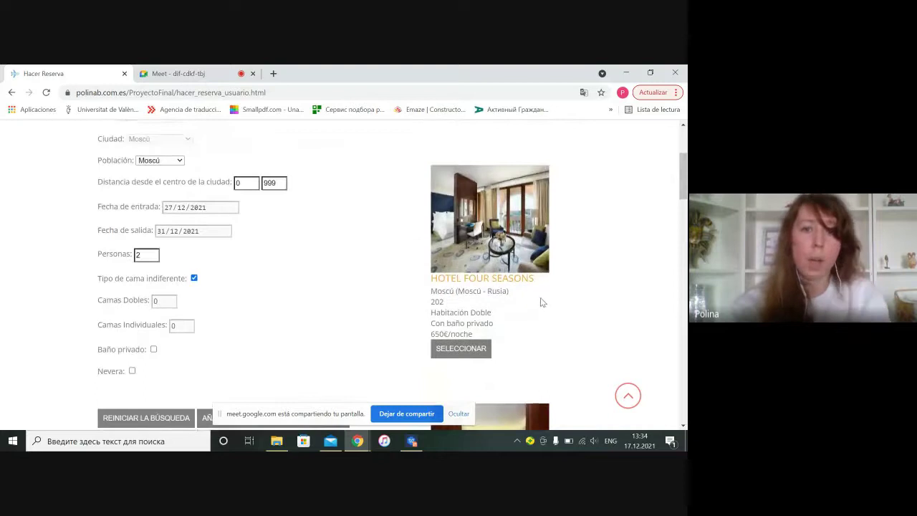
scroll(541, 299, down, 1)
scroll(538, 297, up, 3)
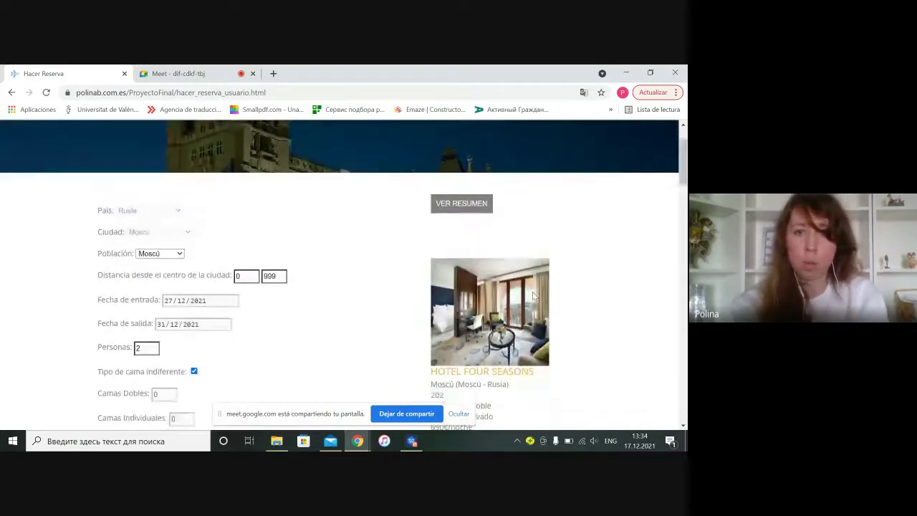
Select double room 202 at Hotel Four Seasons, undoing and repeating that selection once, and select double room 102 at Ritz Carlton 5*
scroll(457, 310, down, 2)
click(478, 300)
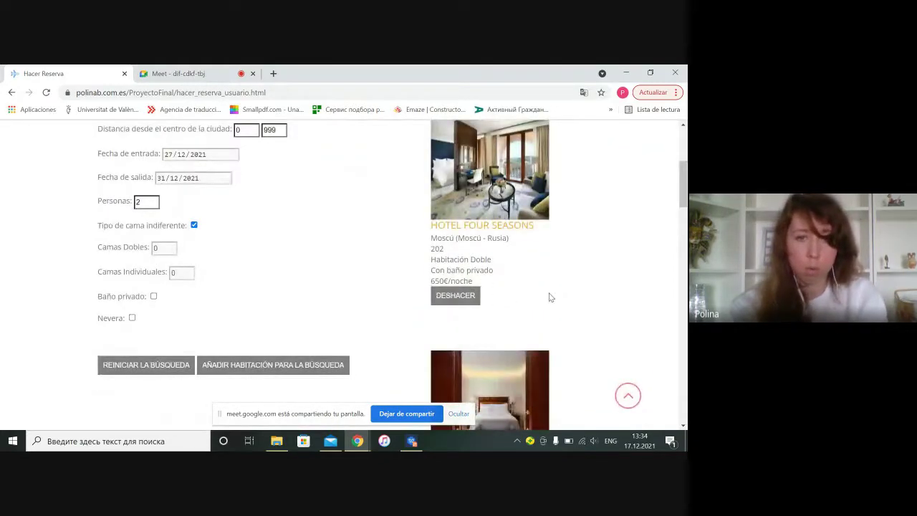
click(468, 301)
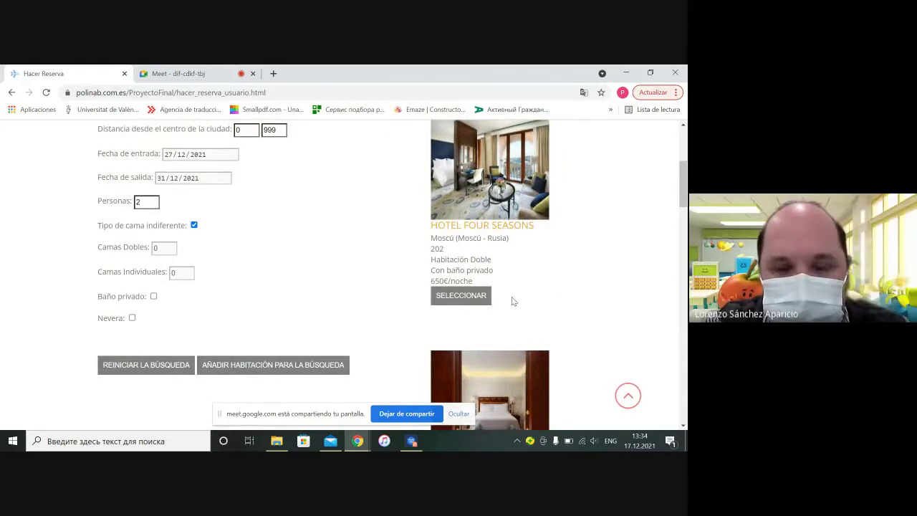
click(491, 300)
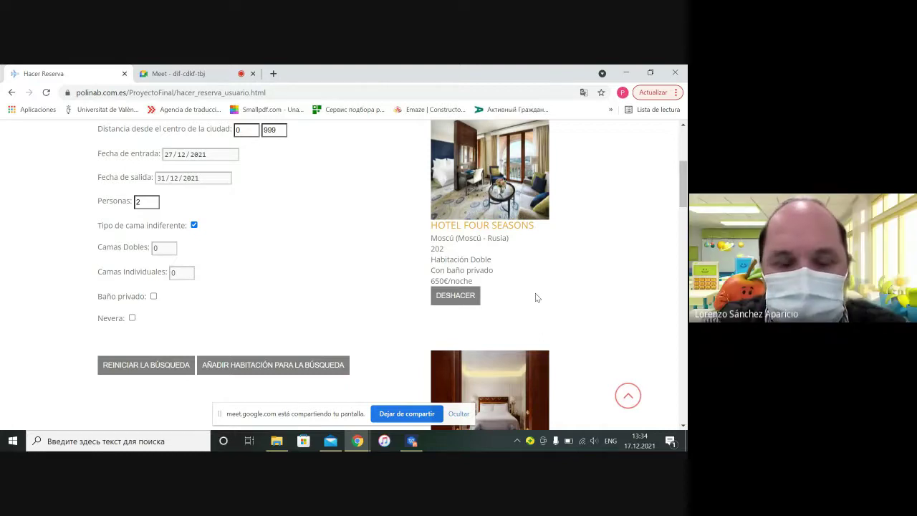
scroll(537, 298, down, 3)
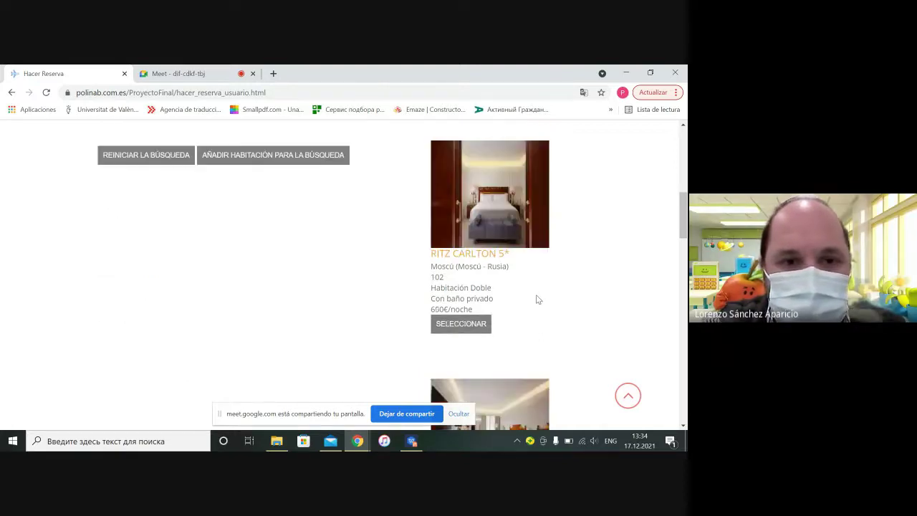
click(455, 320)
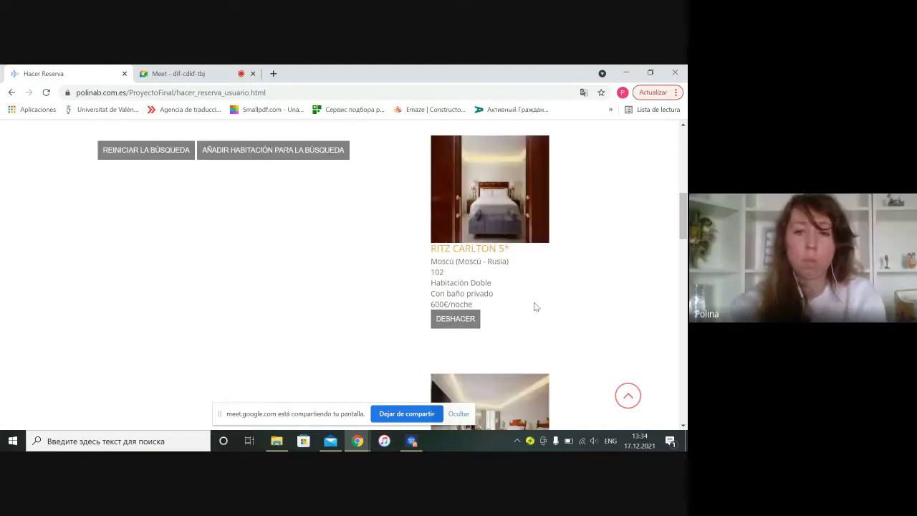
Open the summary of the selected rooms and review the Hotel Four Seasons and Ritz Carlton 5* entries
scroll(538, 299, up, 8)
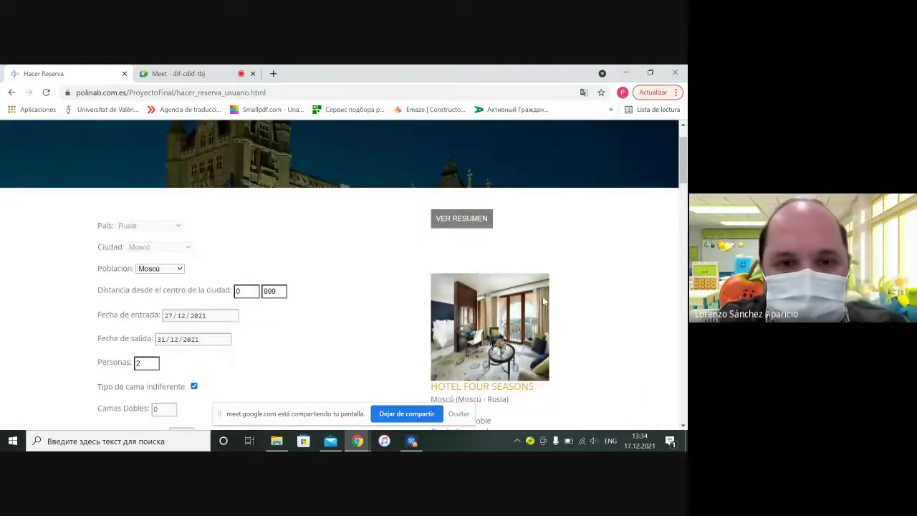
click(452, 227)
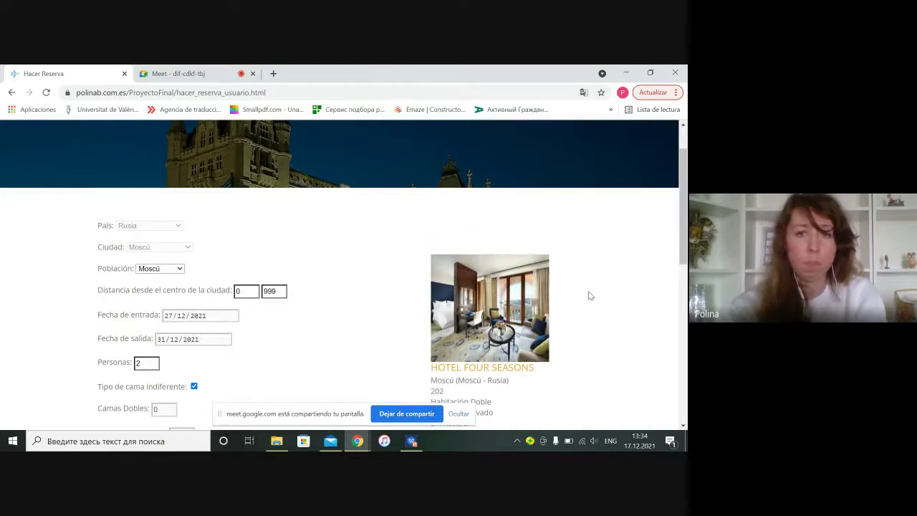
scroll(586, 286, down, 2)
scroll(586, 286, down, 1)
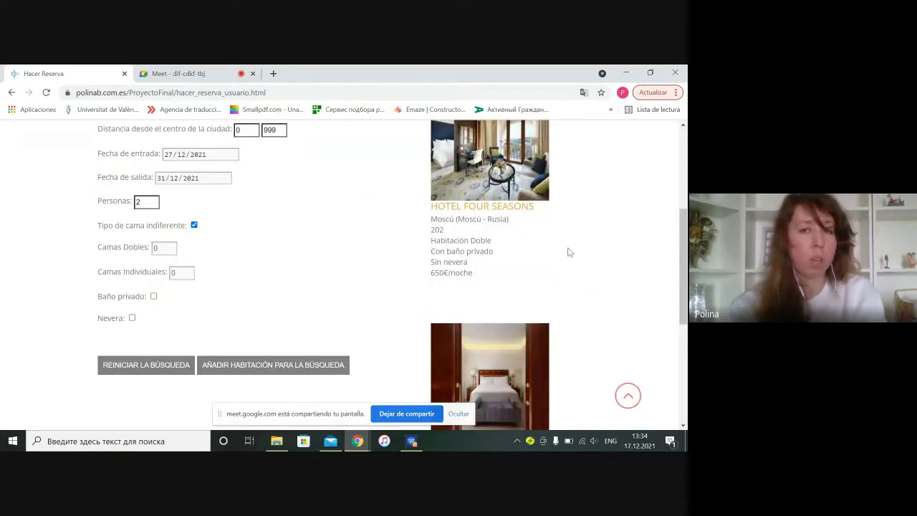
scroll(566, 254, down, 2)
scroll(543, 273, up, 1)
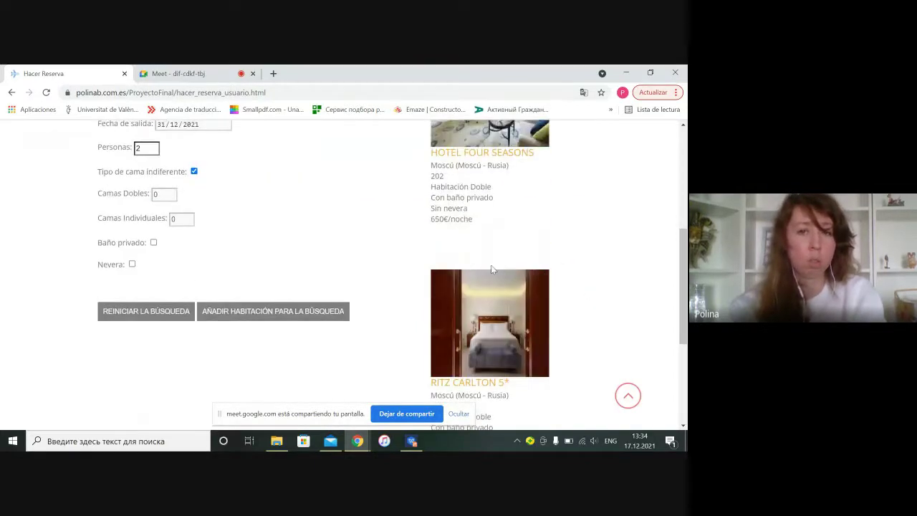
scroll(545, 279, down, 1)
scroll(577, 336, up, 2)
scroll(555, 305, down, 5)
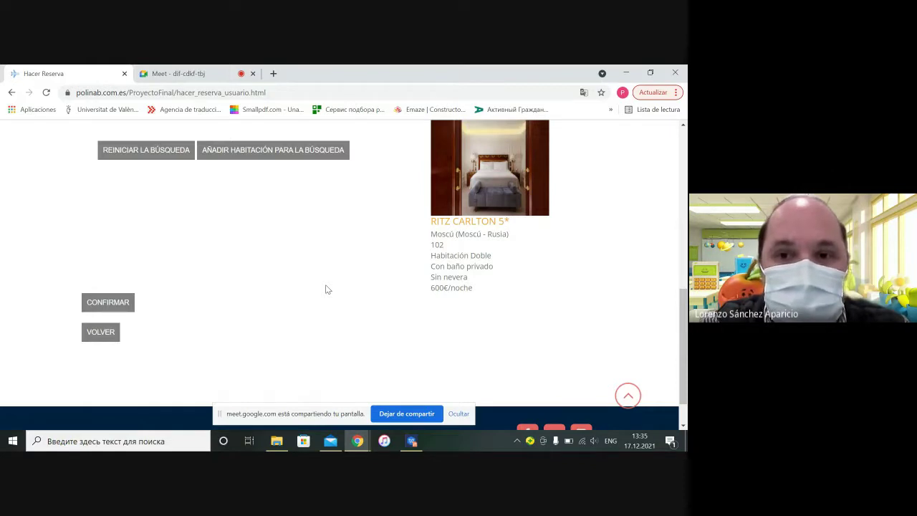
scroll(326, 286, up, 5)
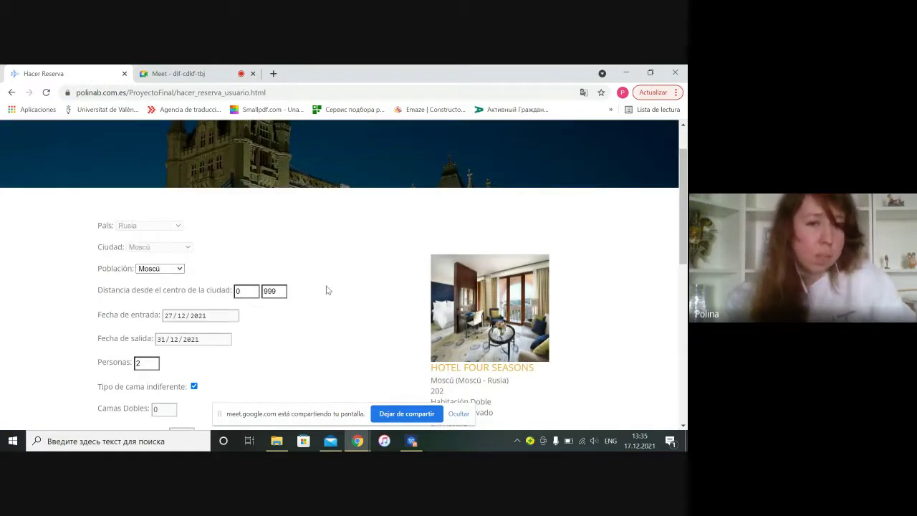
scroll(326, 290, down, 3)
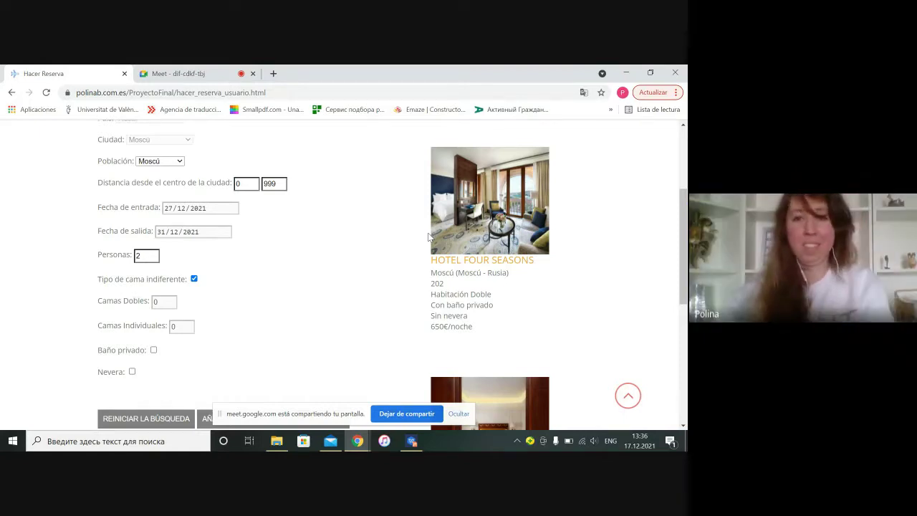
scroll(399, 294, down, 3)
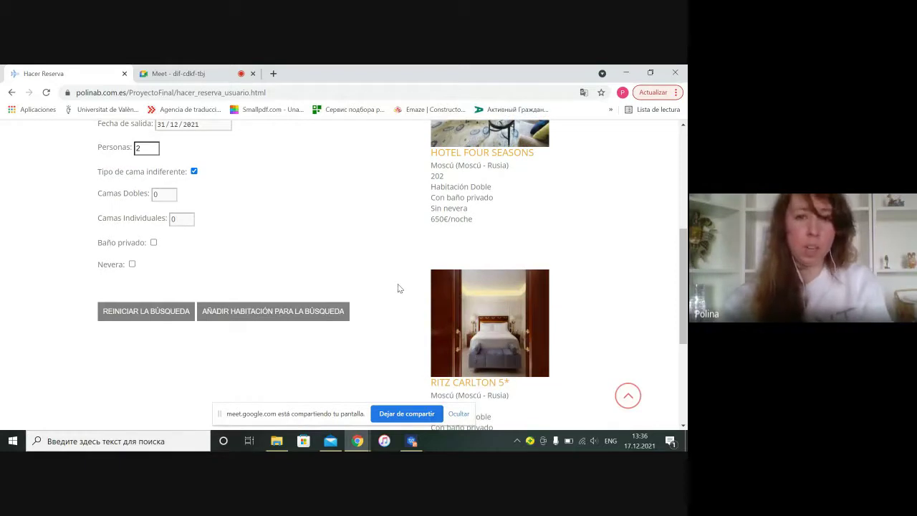
scroll(399, 290, down, 5)
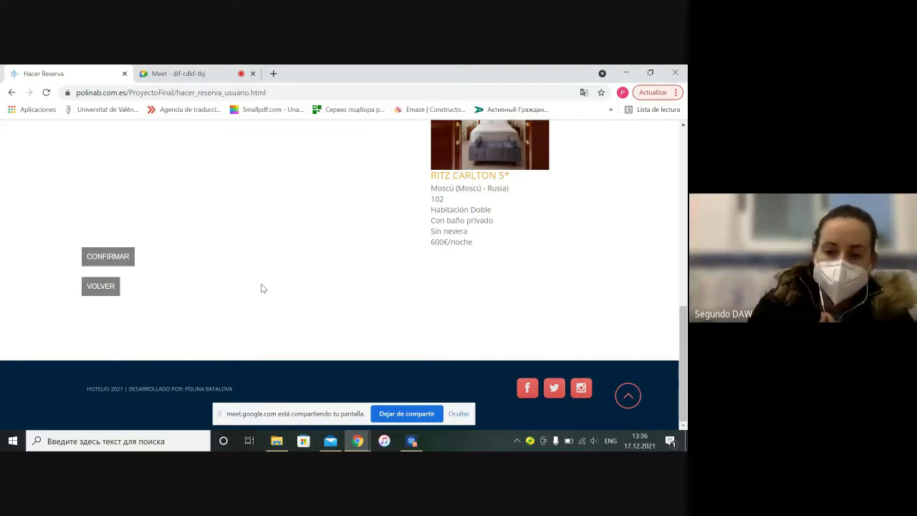
scroll(262, 287, up, 5)
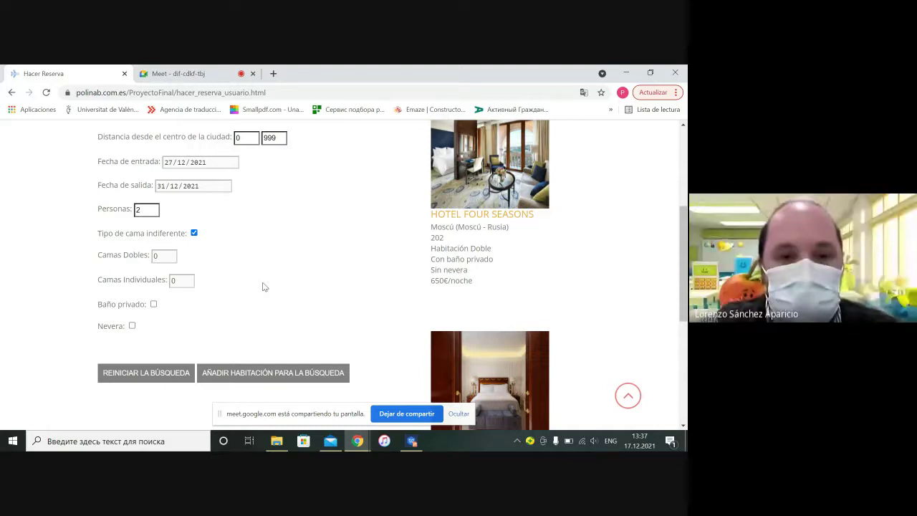
Confirm the reservation of both selected double rooms in Moscú and accept the notice
scroll(263, 283, down, 3)
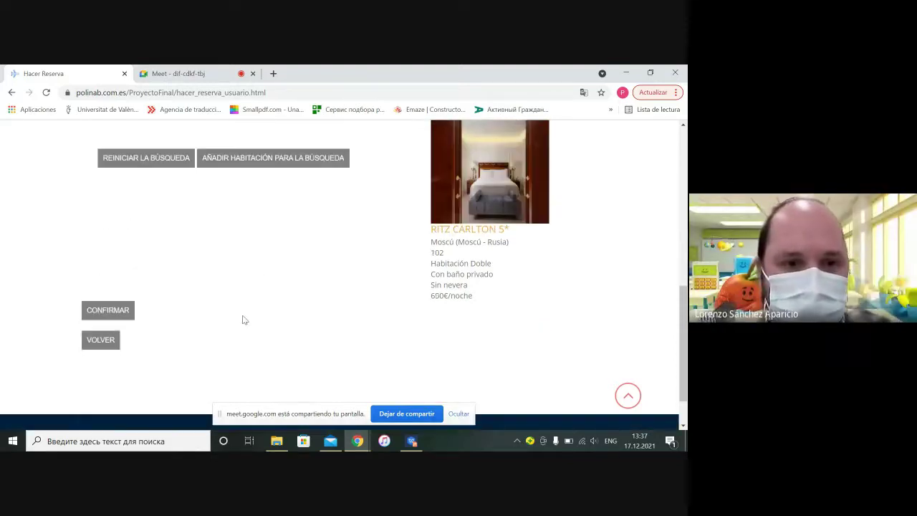
click(110, 311)
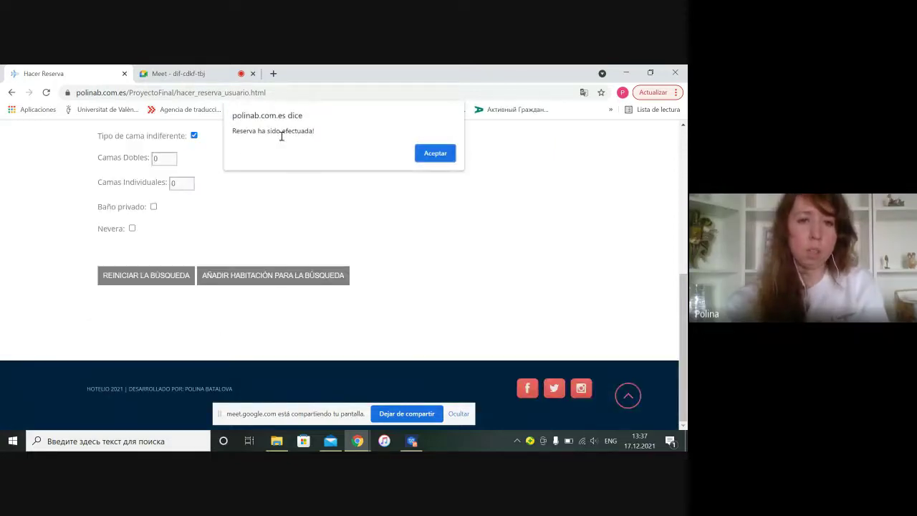
click(435, 153)
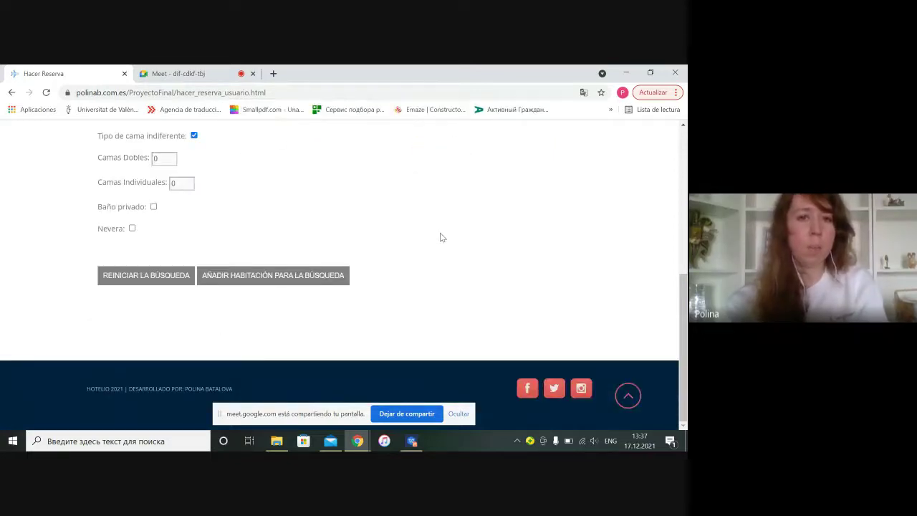
Go to the client's own reservations and review the table of current bookings
scroll(439, 235, up, 3)
scroll(438, 230, up, 1)
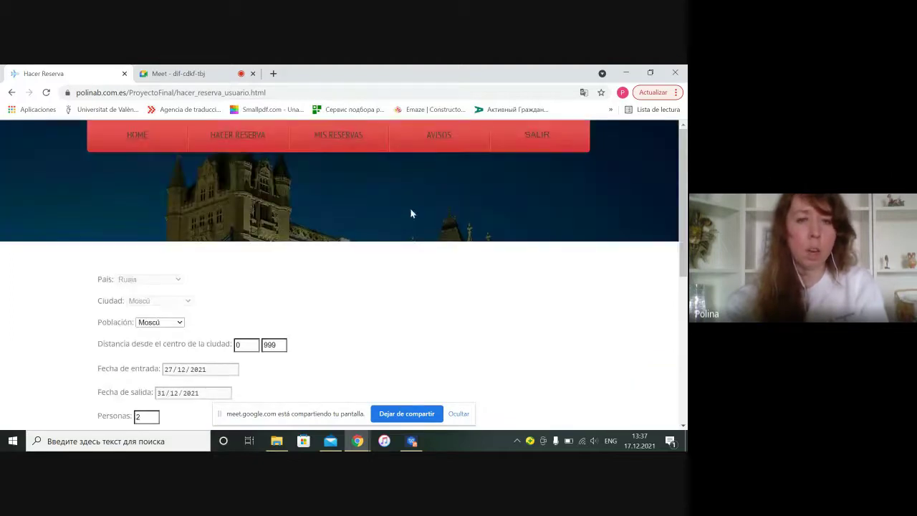
click(338, 136)
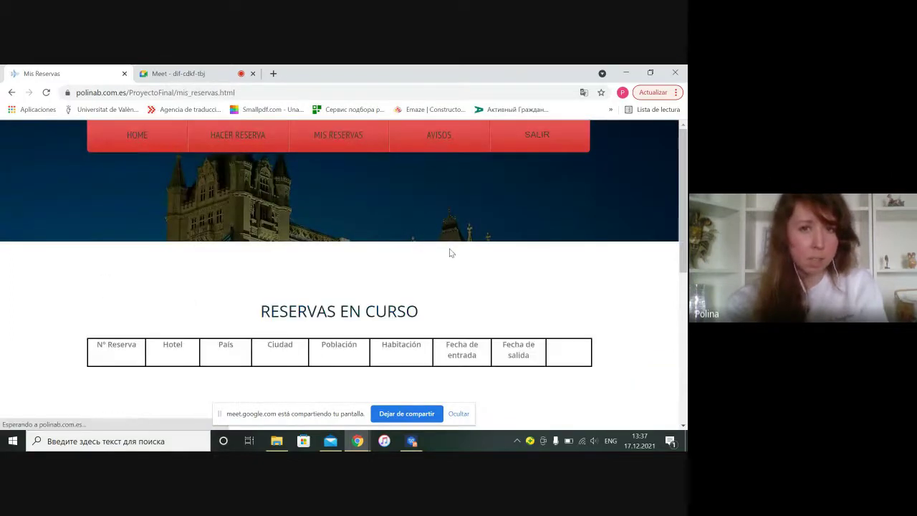
scroll(553, 247, down, 2)
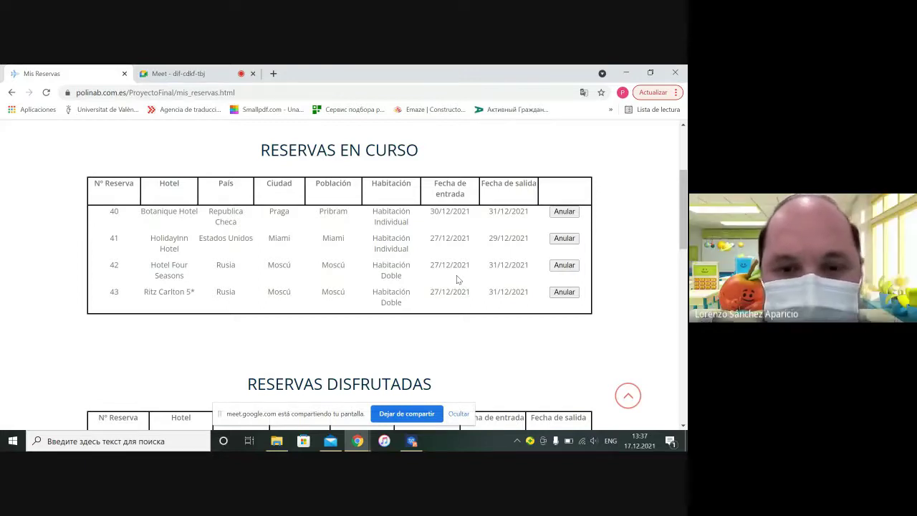
Cancel the current Hotel Four Seasons reservation in Moscú, accept the cancellation, and check the last table of reservations
click(563, 265)
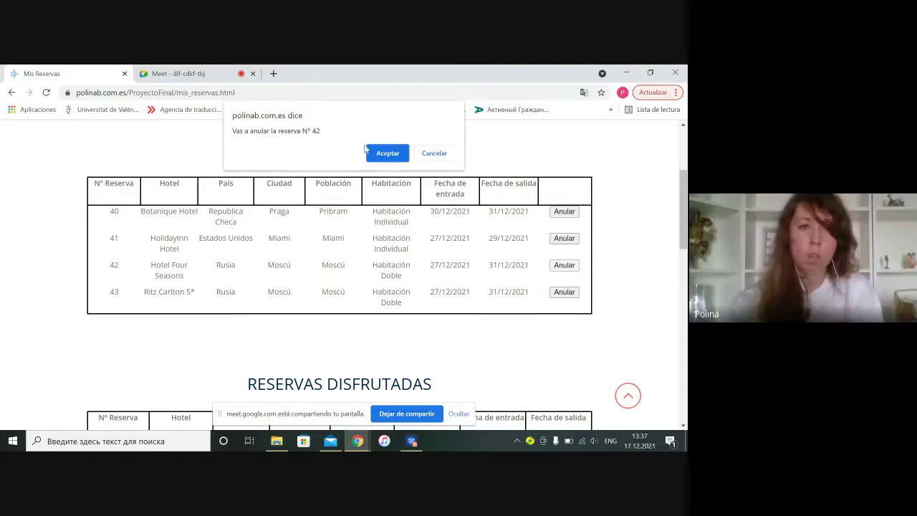
click(387, 153)
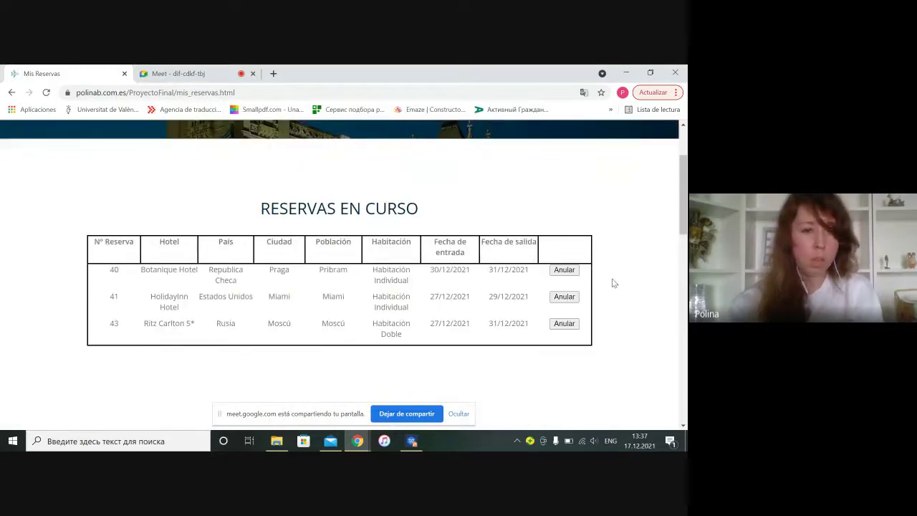
scroll(610, 282, down, 8)
scroll(604, 274, down, 4)
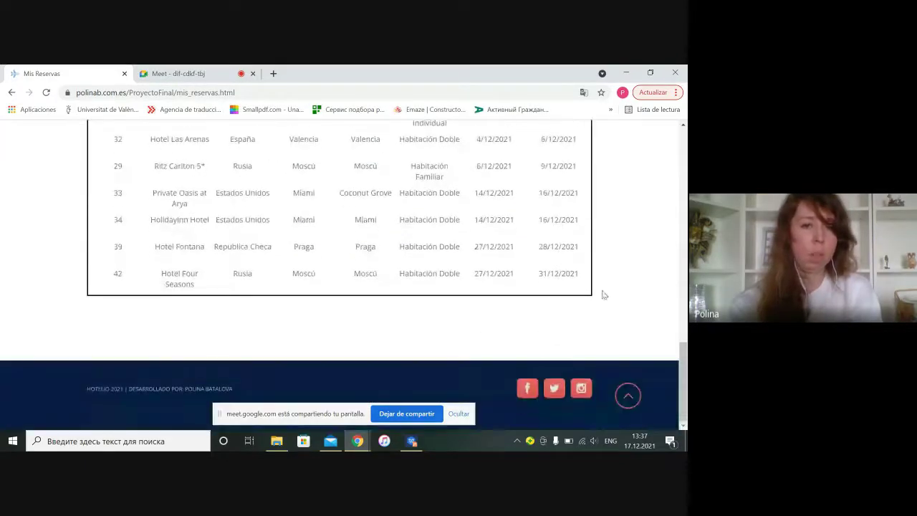